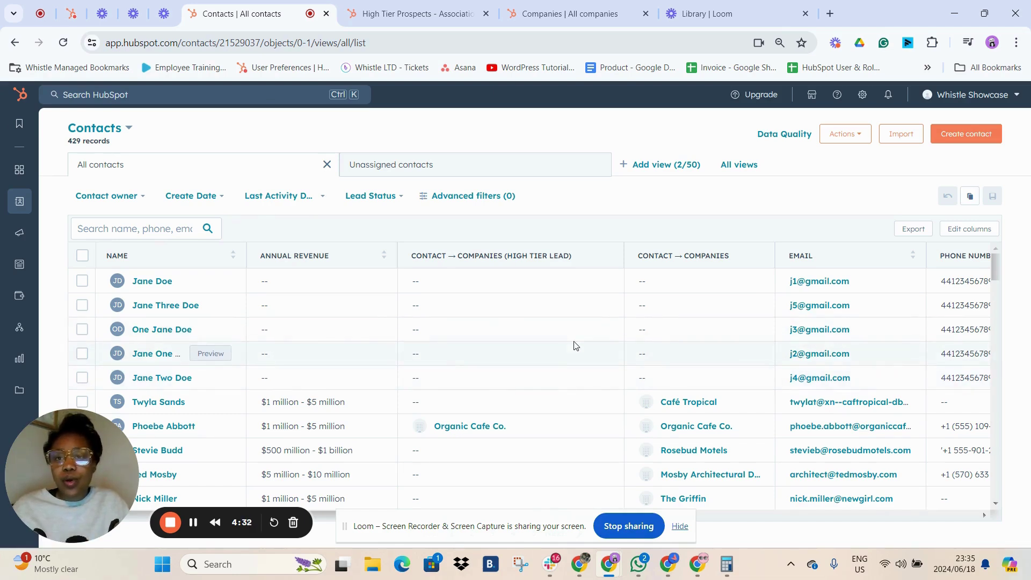
# - Bring up the High Tier Prospects - Association Label Update workflow in the editor
pyautogui.click(419, 13)
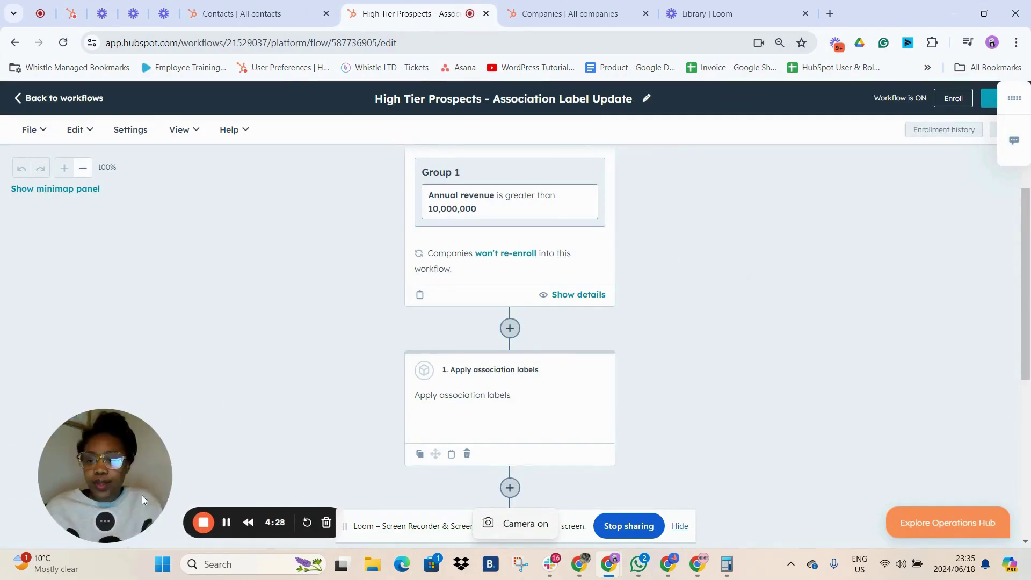
pyautogui.moveTo(143, 500); pyautogui.dragTo(758, 533)
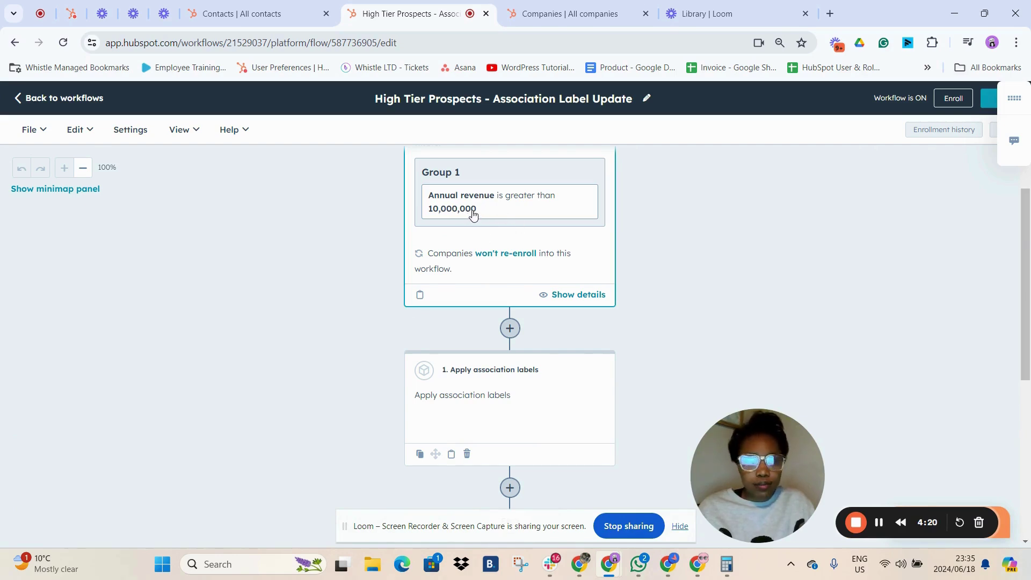
pyautogui.scroll(1, 589, 269)
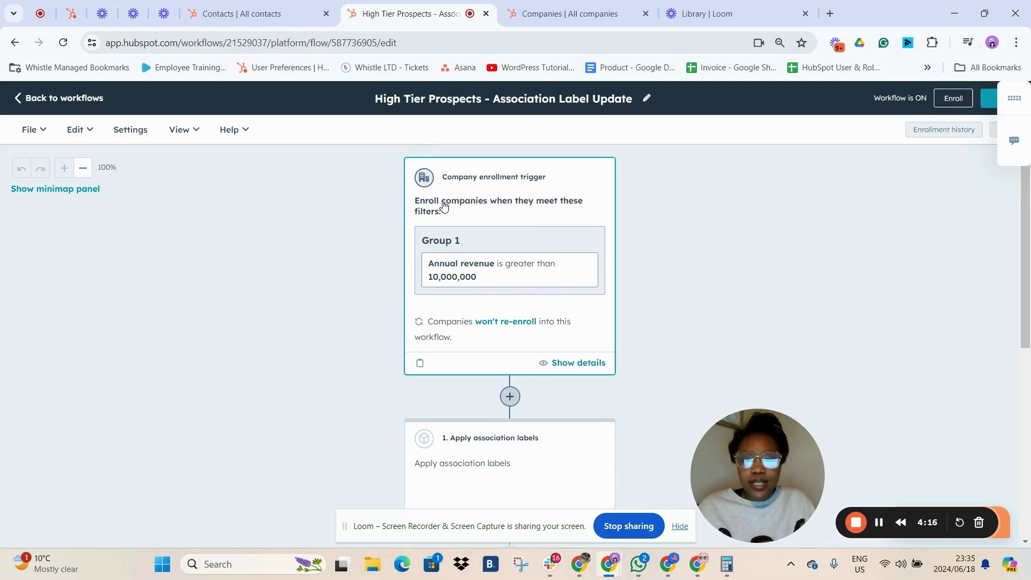
pyautogui.scroll(-1, 559, 280)
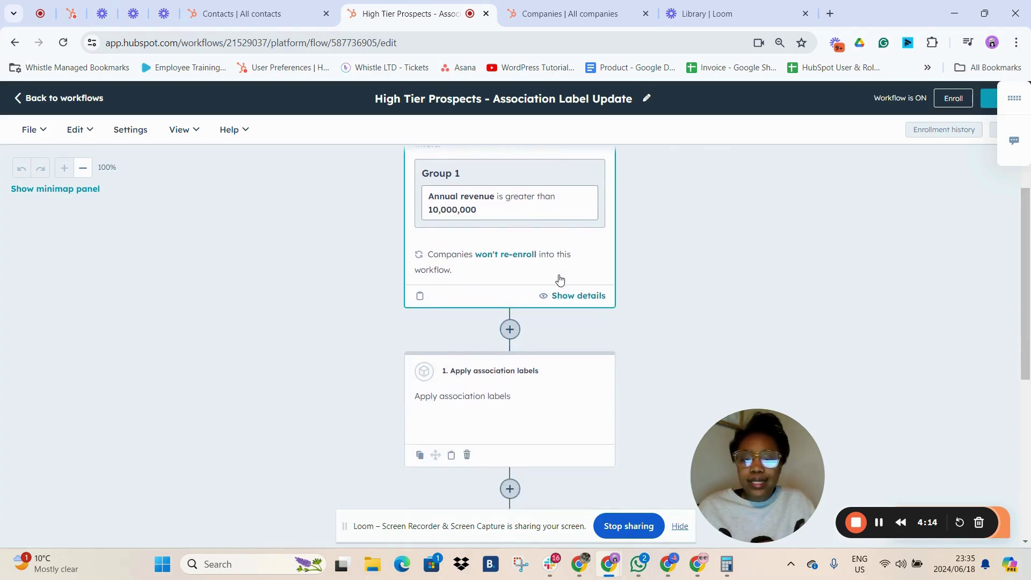
pyautogui.click(510, 329)
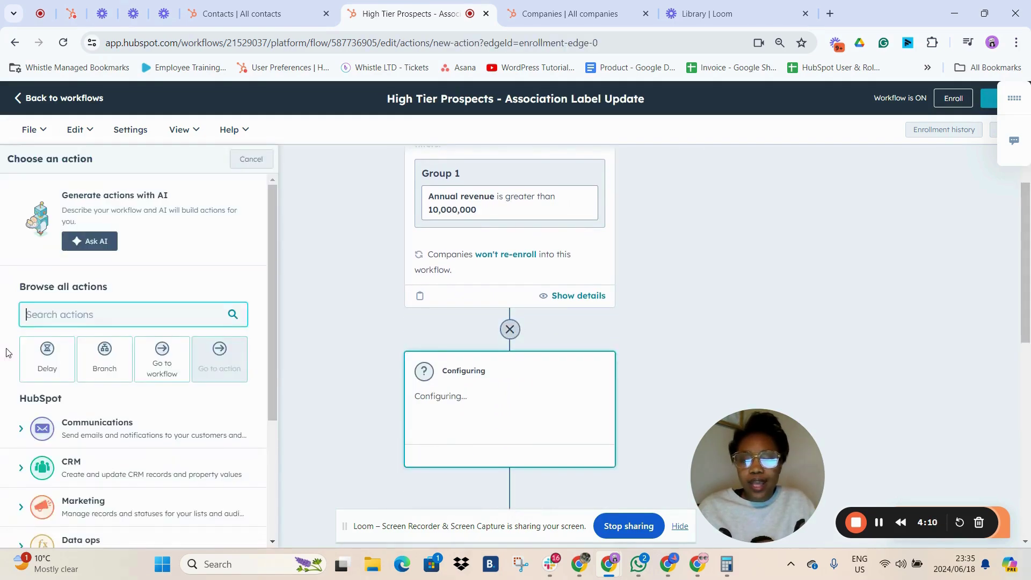
pyautogui.scroll(-2, 199, 386)
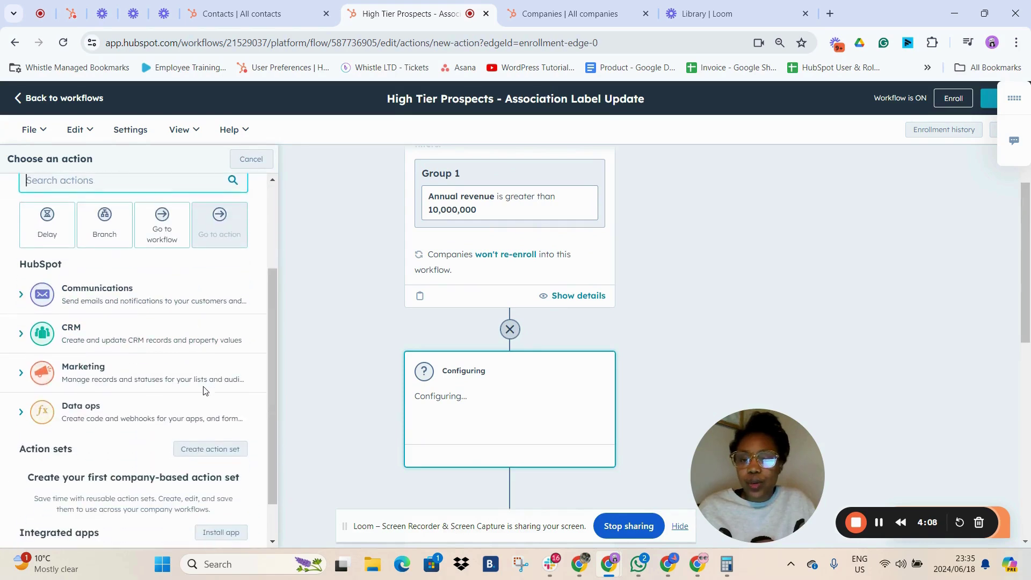
pyautogui.click(14, 337)
pyautogui.click(21, 335)
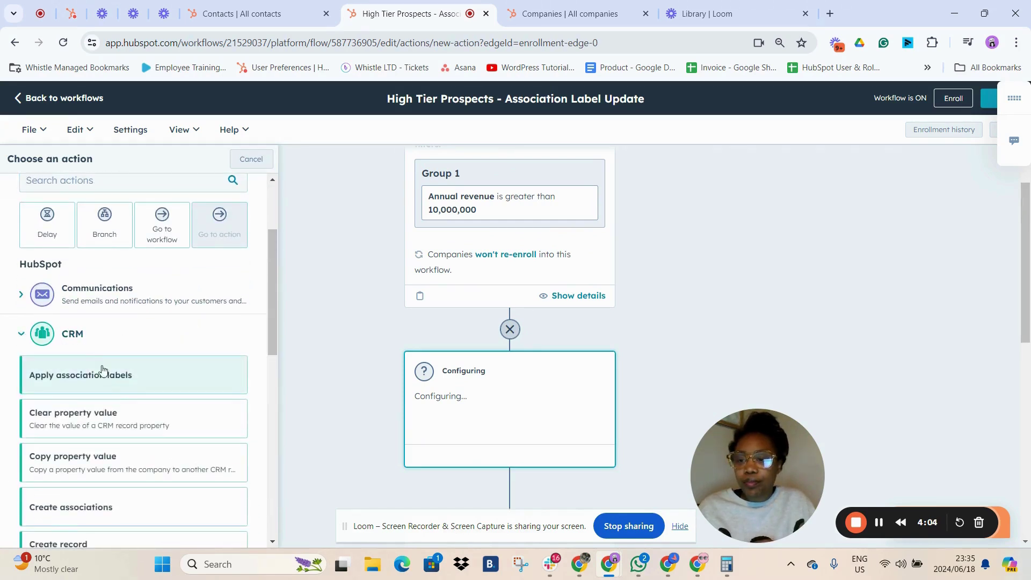
pyautogui.click(21, 337)
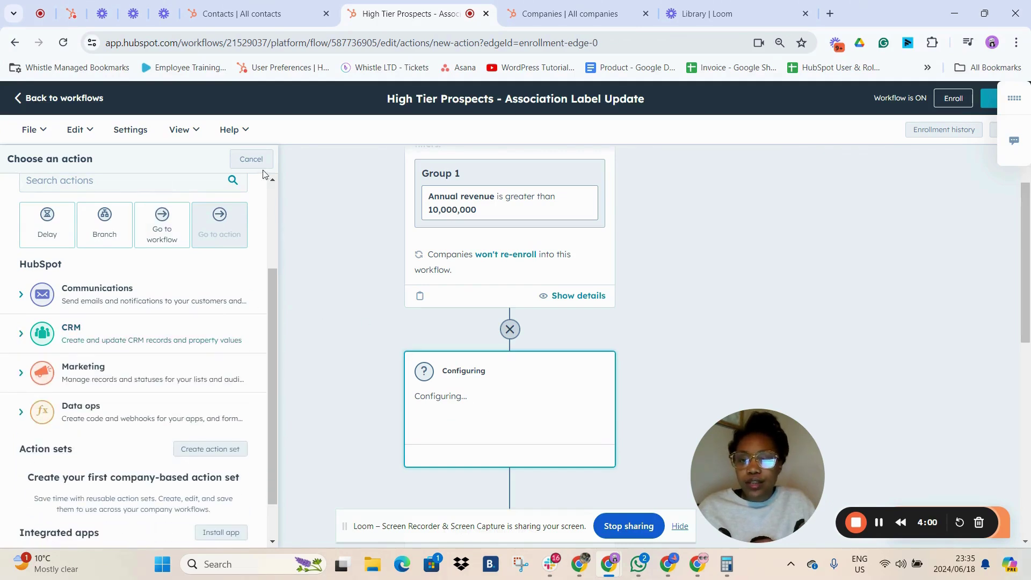
pyautogui.click(250, 160)
pyautogui.scroll(-3, 564, 403)
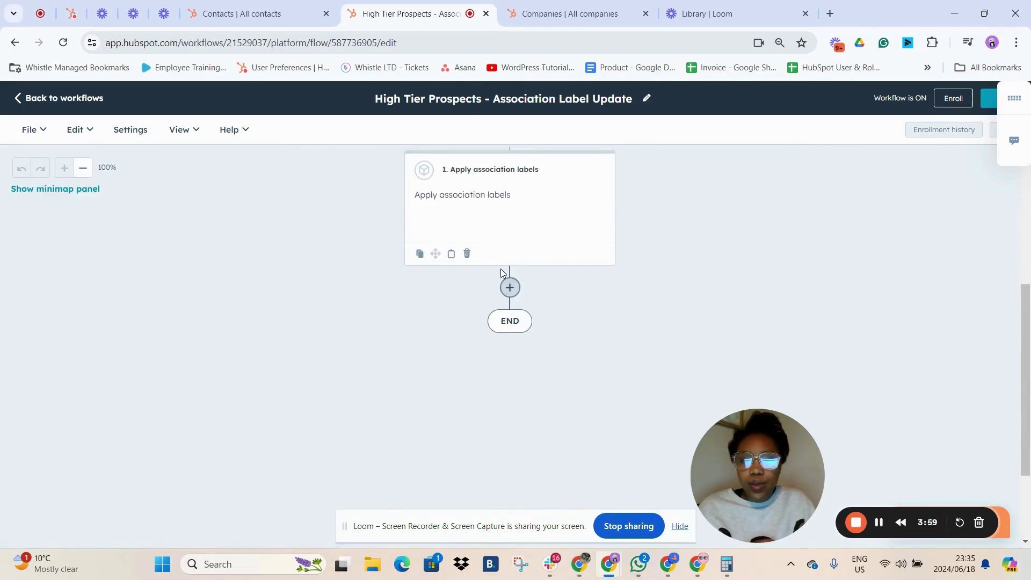
# - Open the Apply association labels action and keep High Tier Lead as the contact label
pyautogui.click(518, 222)
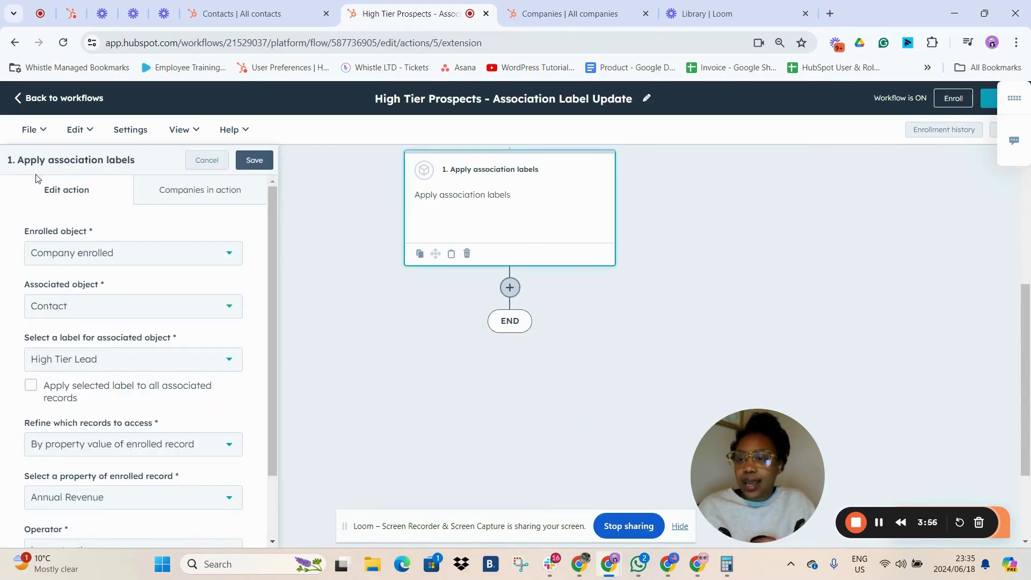
pyautogui.scroll(-1, 201, 260)
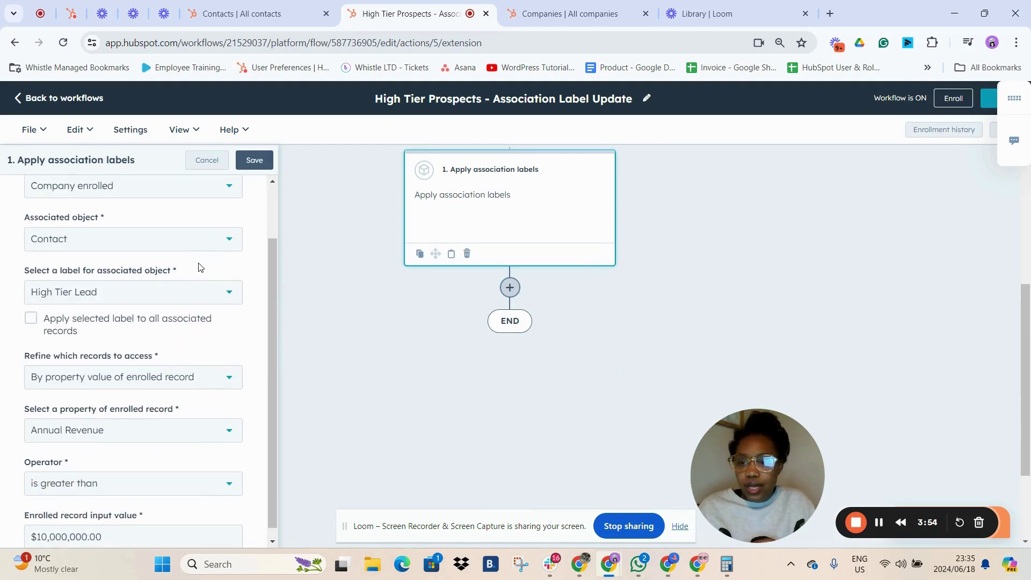
pyautogui.scroll(1, 199, 267)
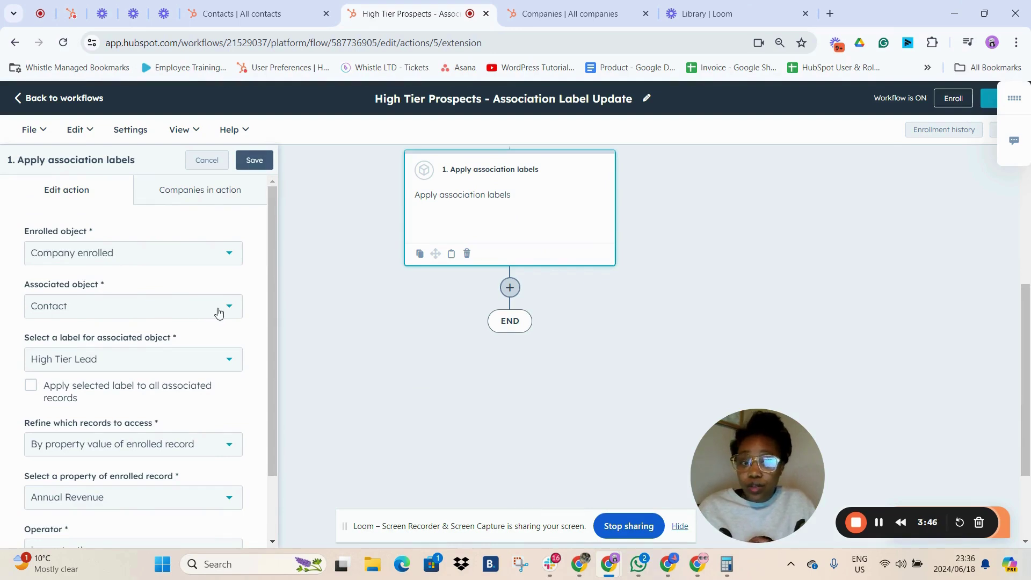
pyautogui.scroll(-1, 218, 312)
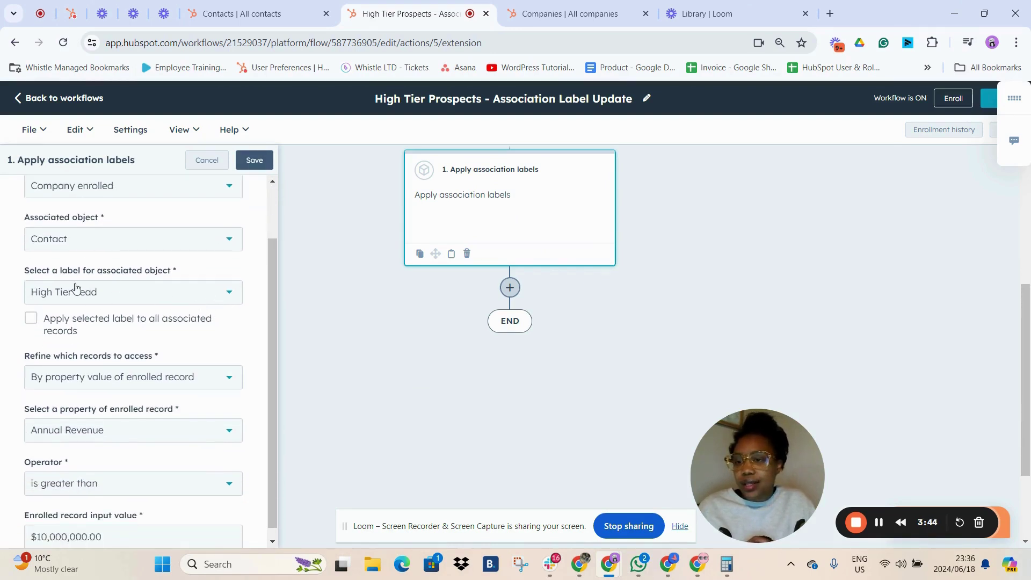
pyautogui.click(231, 294)
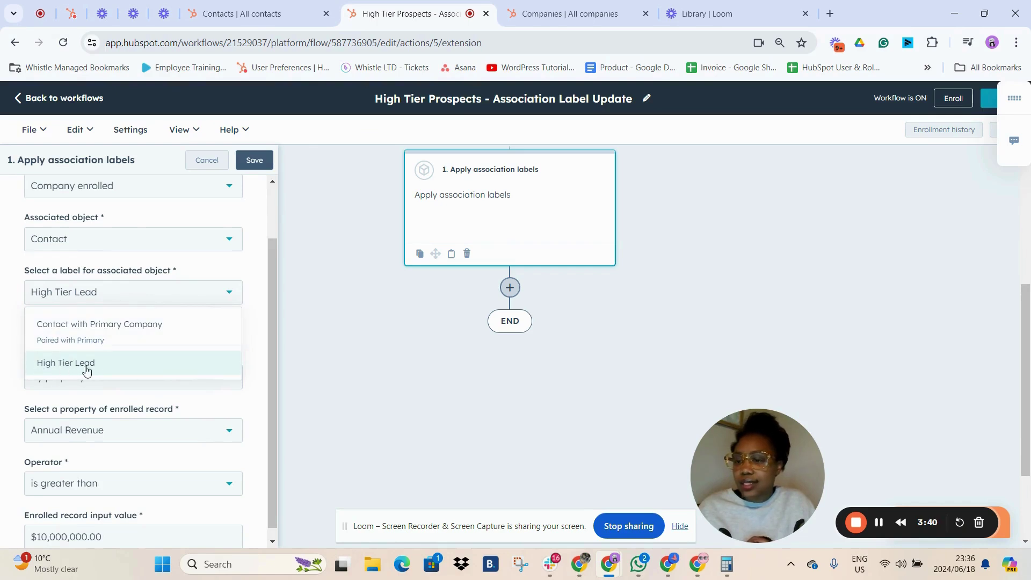
pyautogui.click(185, 273)
pyautogui.scroll(-1, 217, 360)
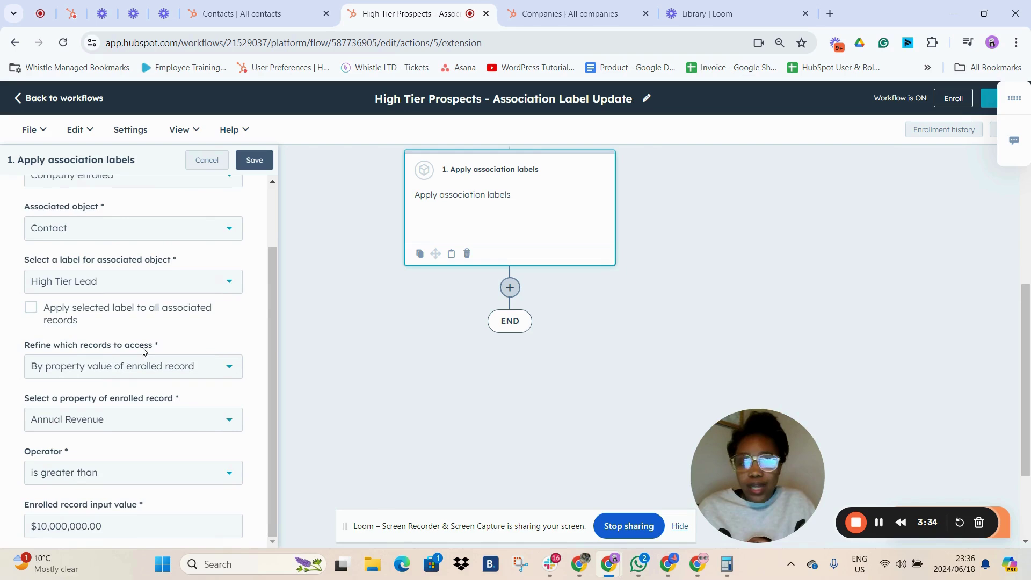
# - Keep the action refining records by the enrolled company's property
pyautogui.click(223, 368)
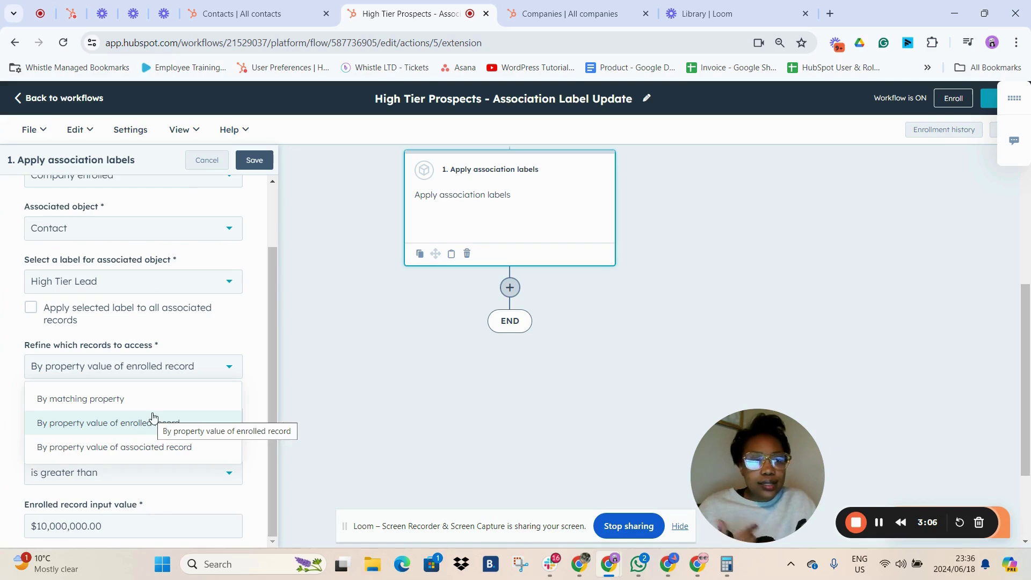
pyautogui.click(186, 338)
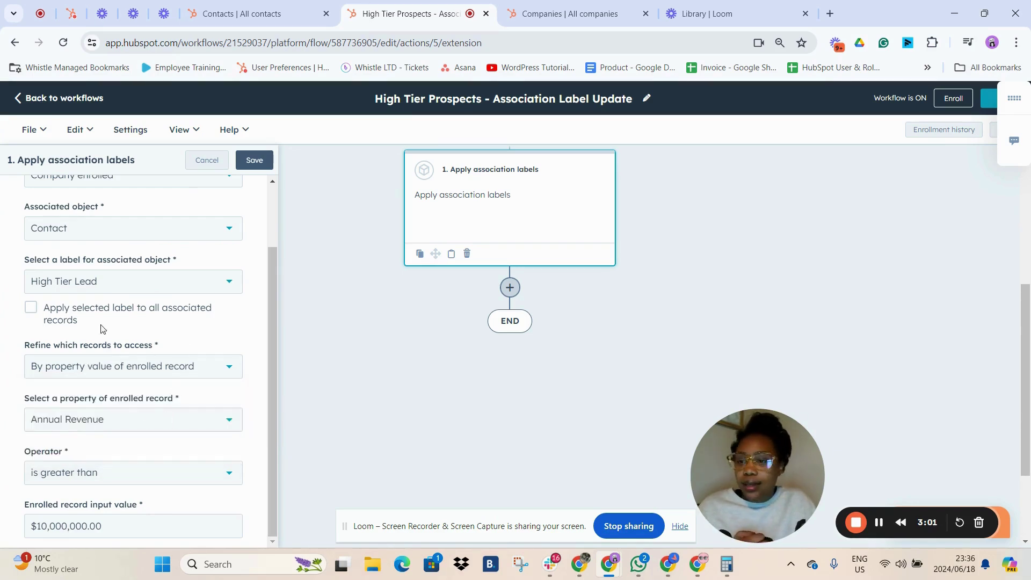
pyautogui.click(177, 421)
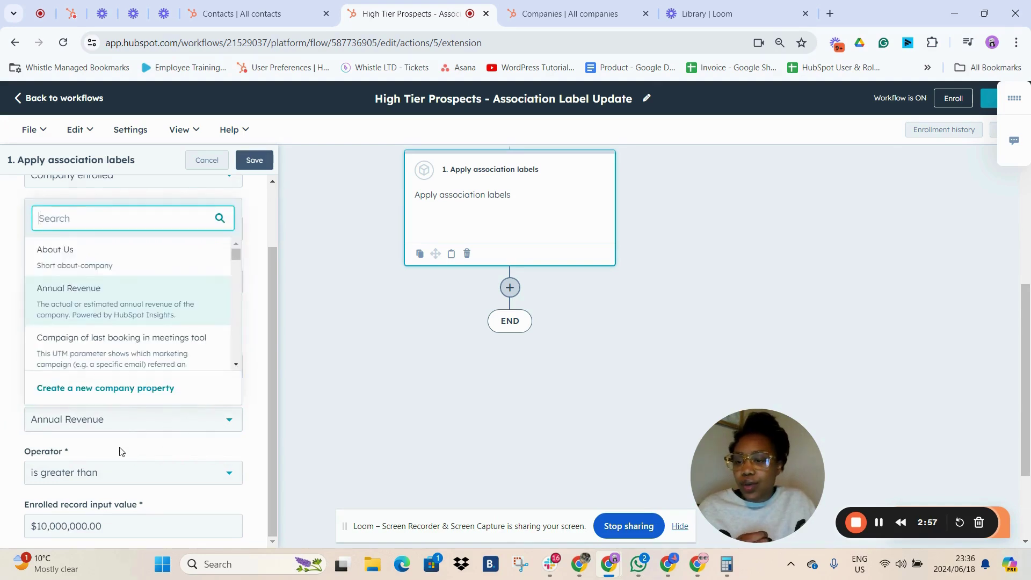
pyautogui.click(121, 472)
# - Confirm the Annual Revenue greater than $10,000,000.00 threshold and save the action
pyautogui.click(182, 498)
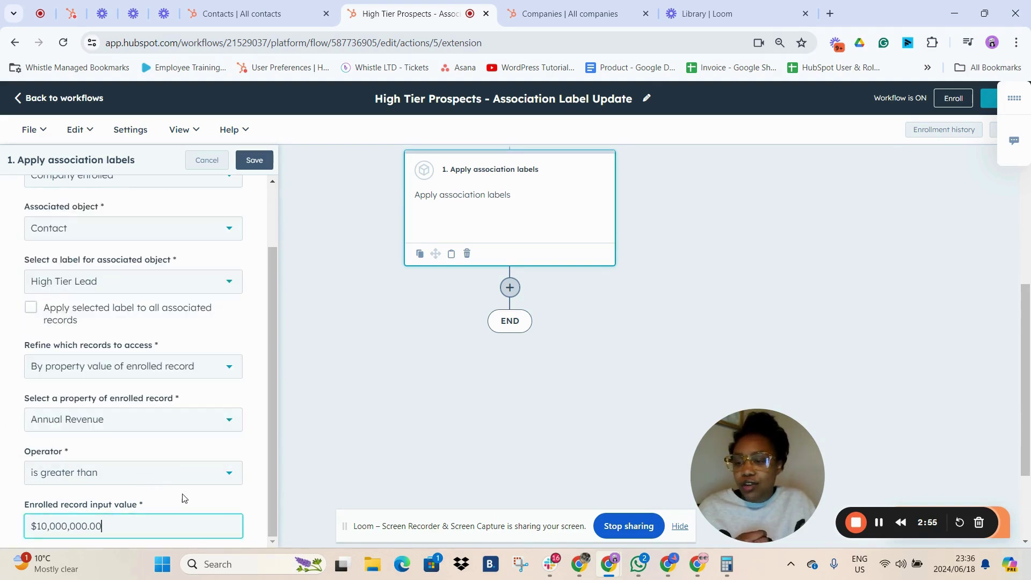
pyautogui.tripleClick(170, 522)
pyautogui.click(170, 522)
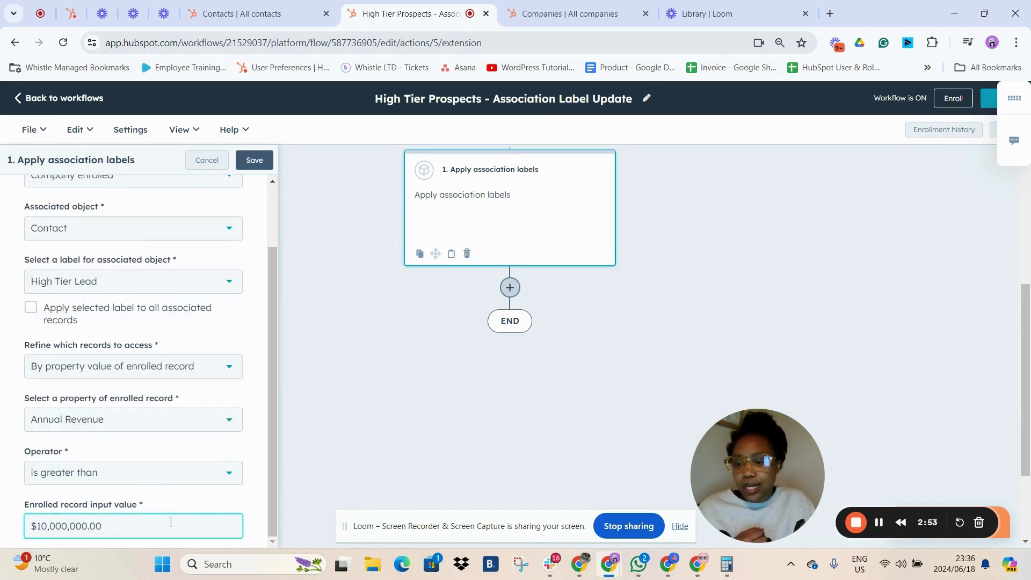
pyautogui.click(254, 160)
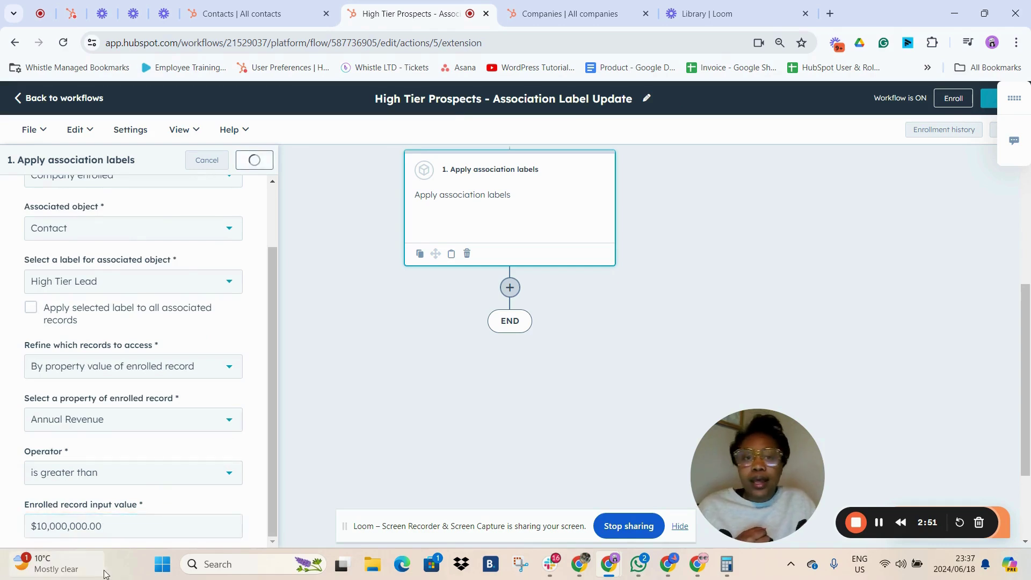
# - In the Companies list, check Pritchett's Closets' annual revenue of $1,000,000.00
pyautogui.click(574, 16)
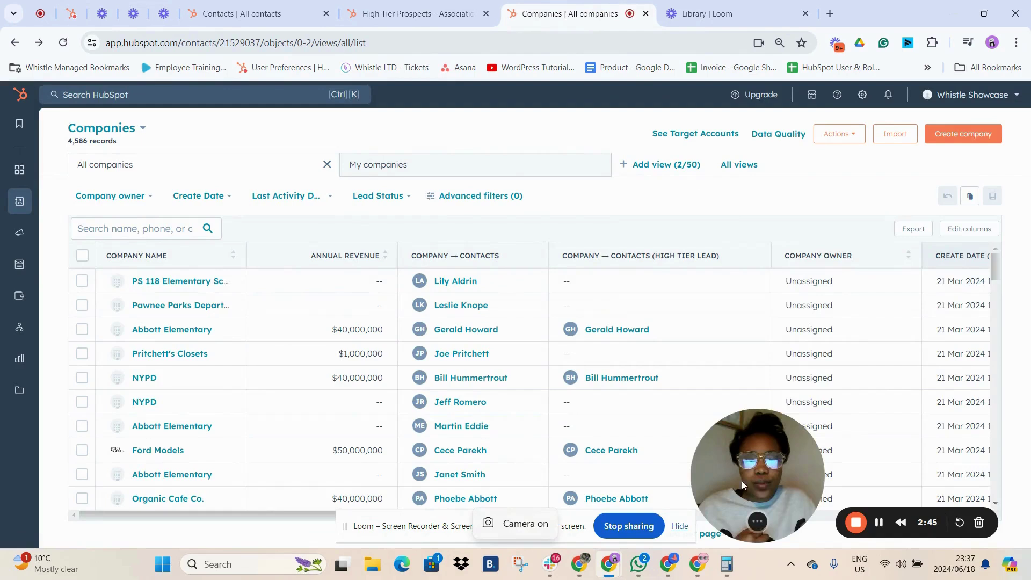
pyautogui.moveTo(742, 481); pyautogui.dragTo(760, 159)
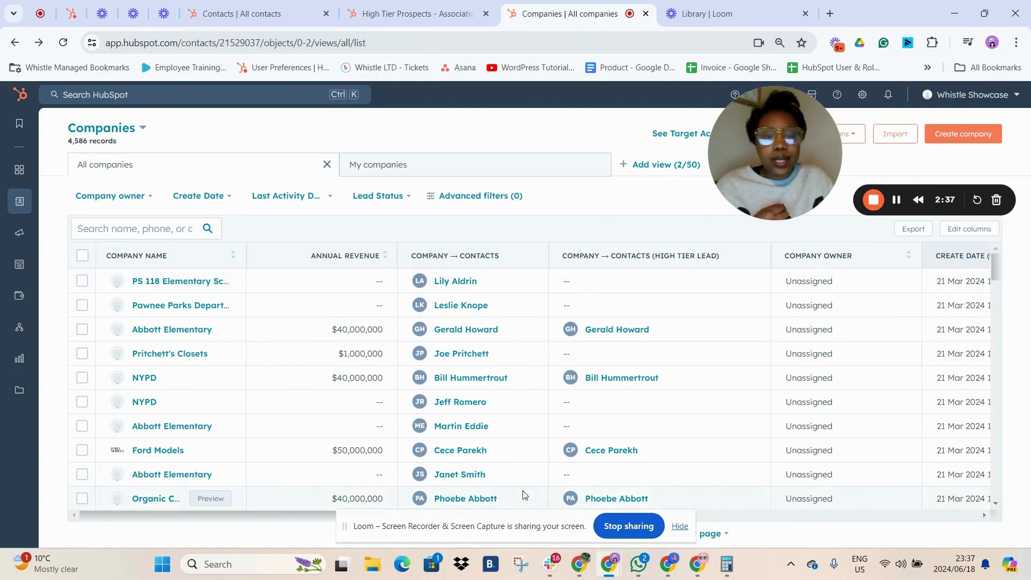
pyautogui.moveTo(323, 354)
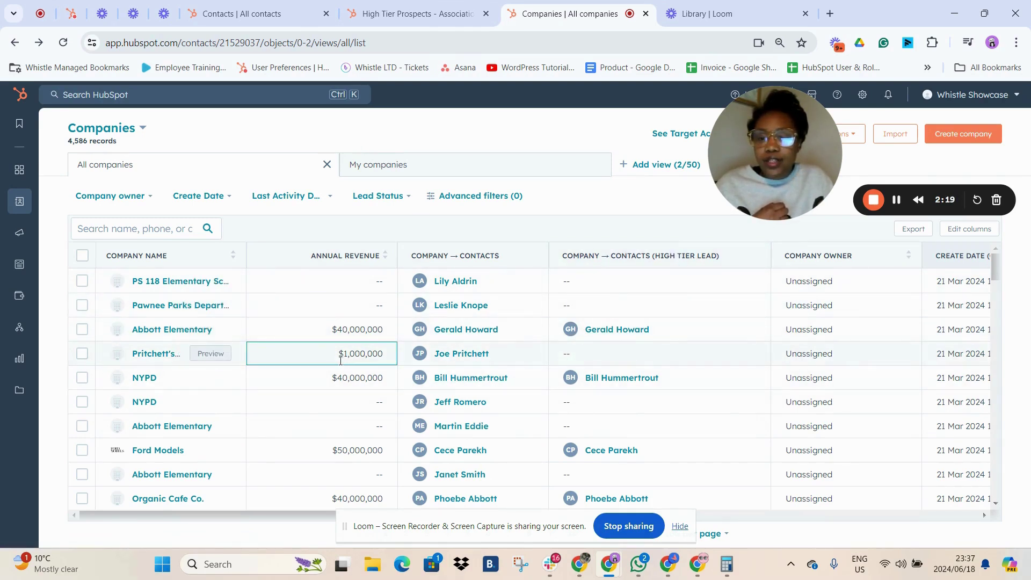
pyautogui.moveTo(324, 354); pyautogui.dragTo(385, 361)
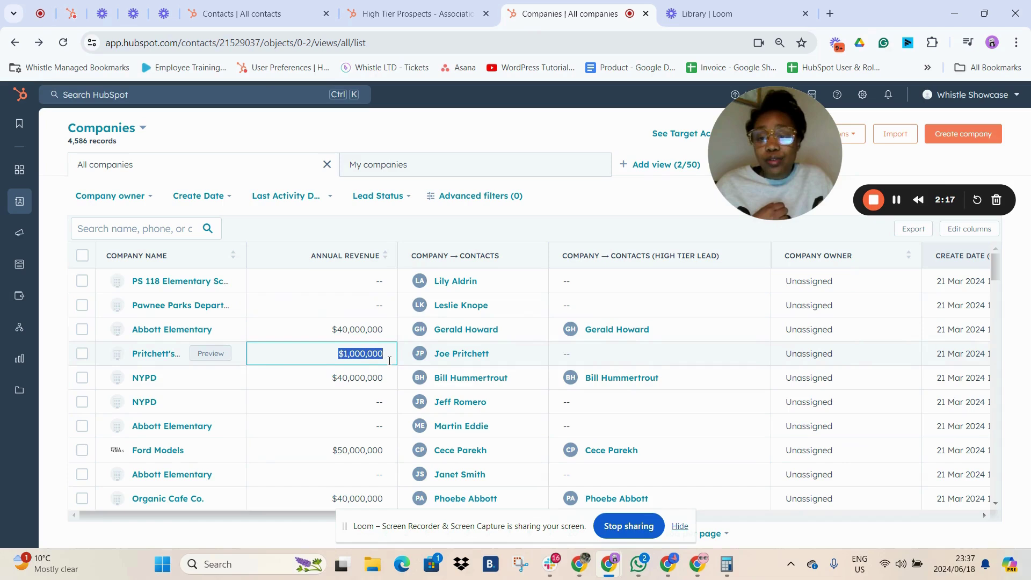
pyautogui.press('Return')
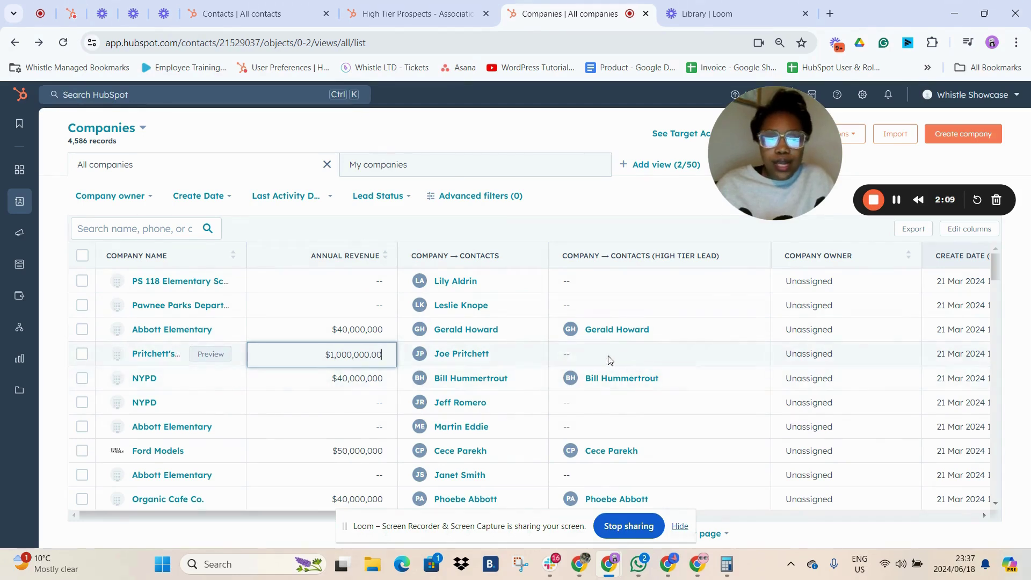
pyautogui.scroll(-1, 457, 344)
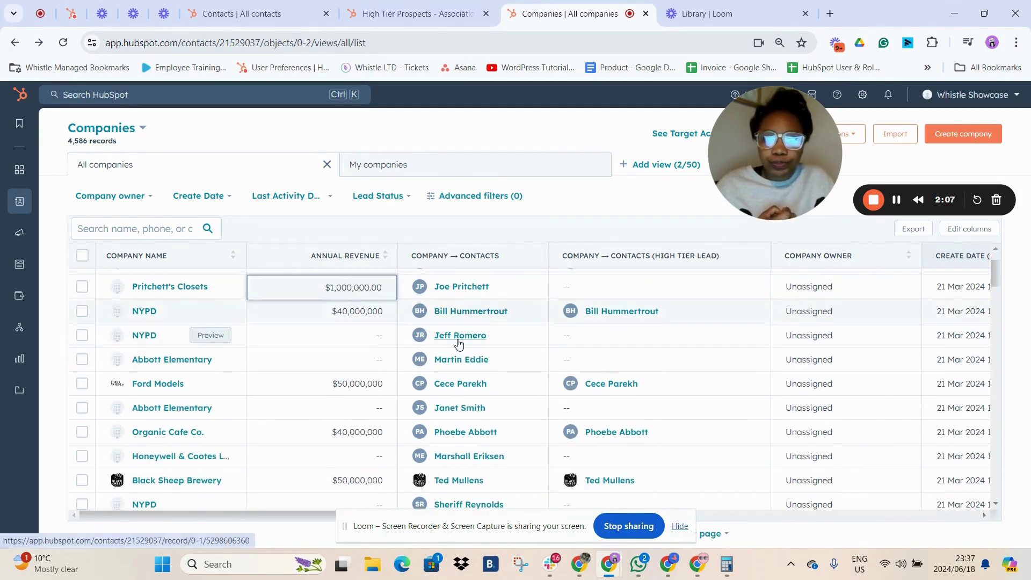